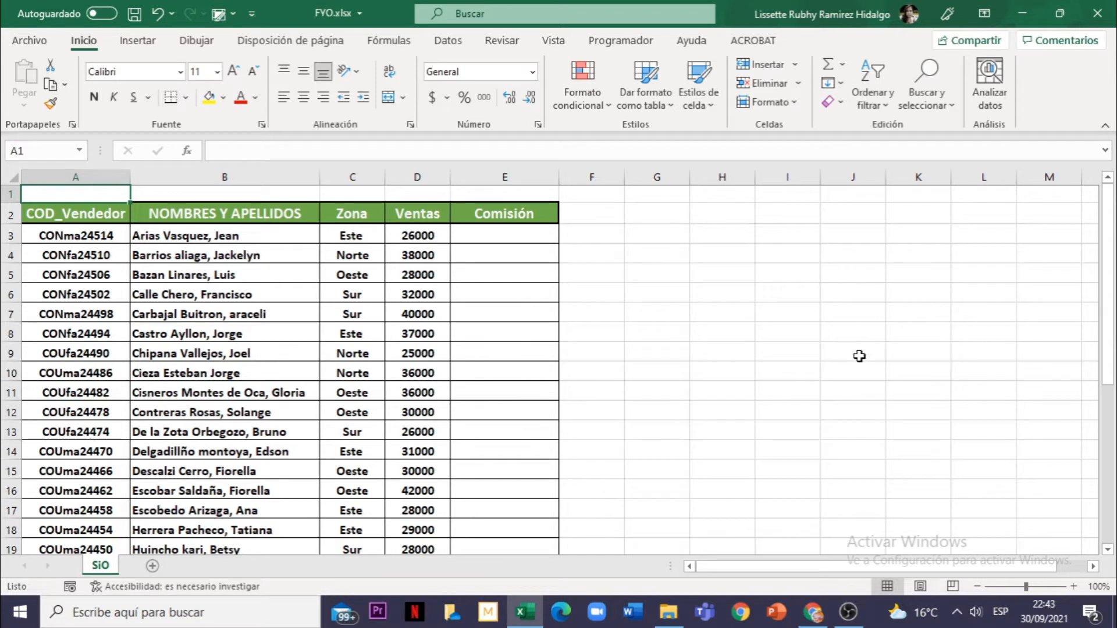
- Examine the seller table's names, Zona and Ventas entries and the Comisión column that needs a formula
click(291, 310)
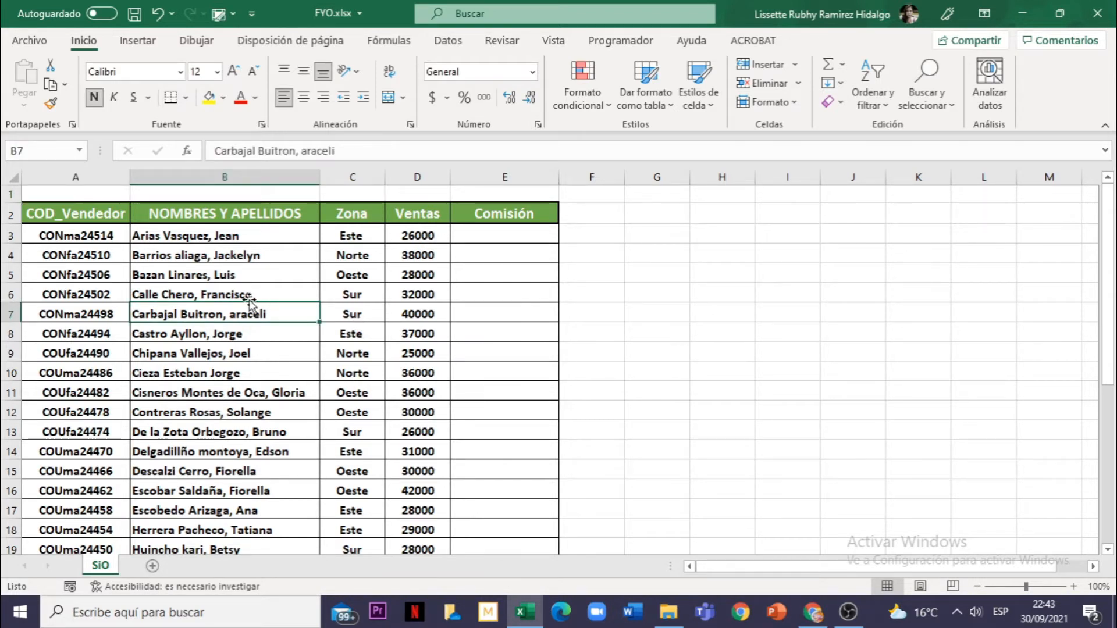
scroll(251, 302, down, 2)
scroll(250, 301, up, 2)
scroll(250, 300, down, 1)
scroll(250, 299, up, 1)
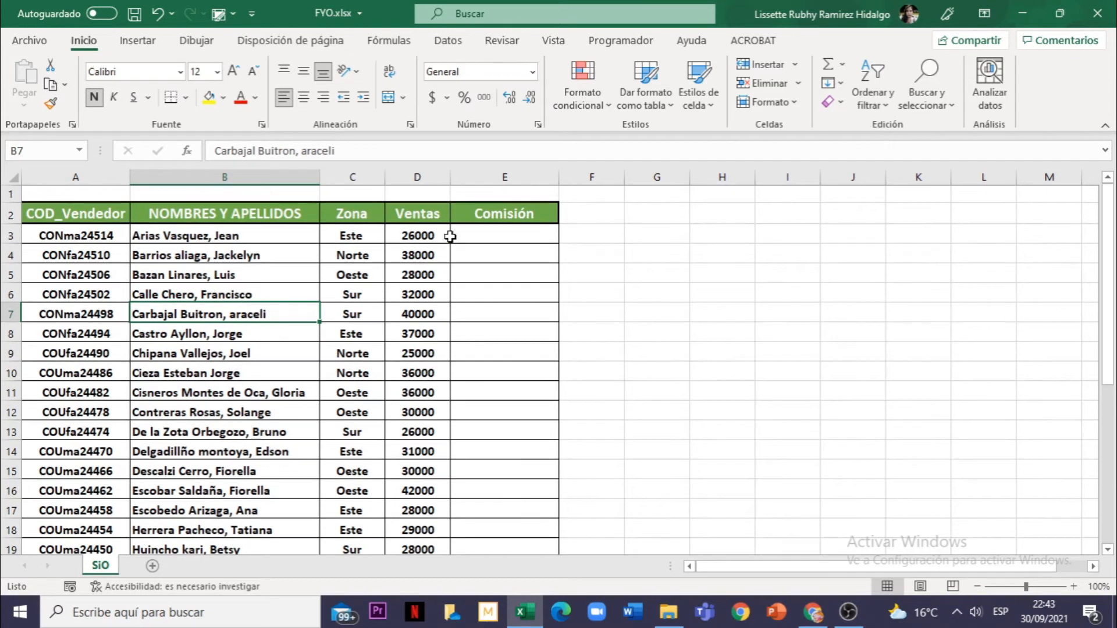
click(404, 236)
click(410, 272)
click(406, 295)
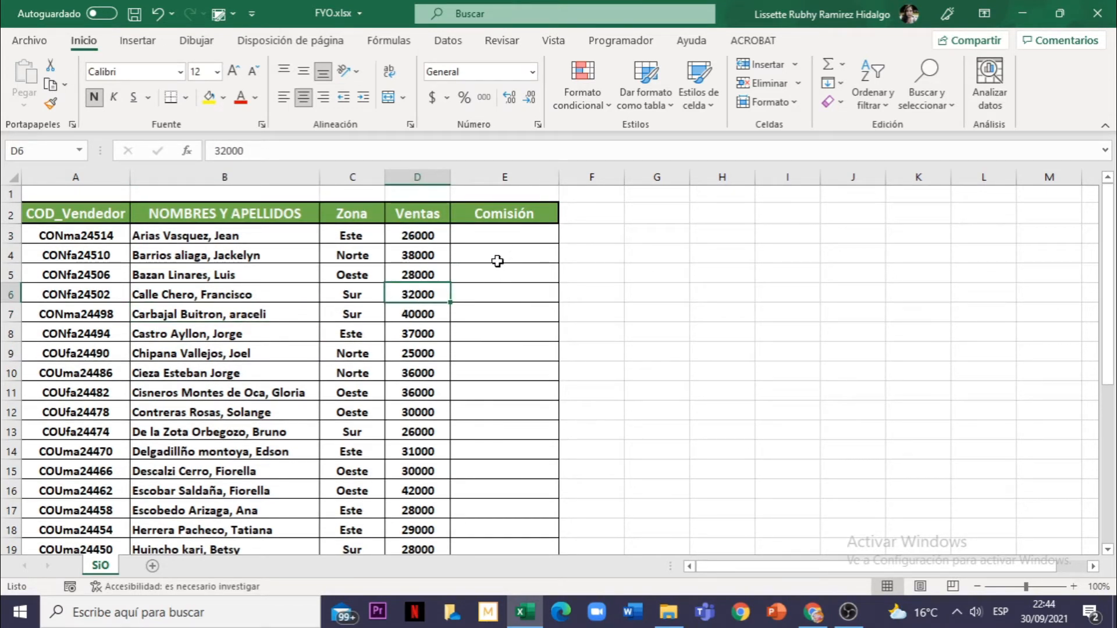
click(499, 238)
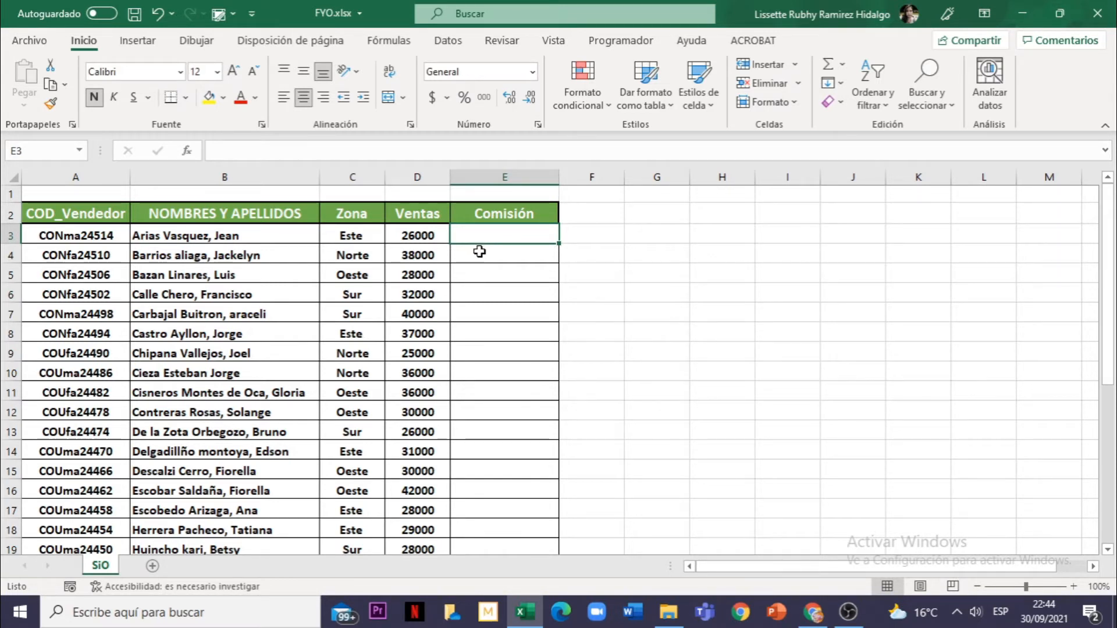
click(354, 255)
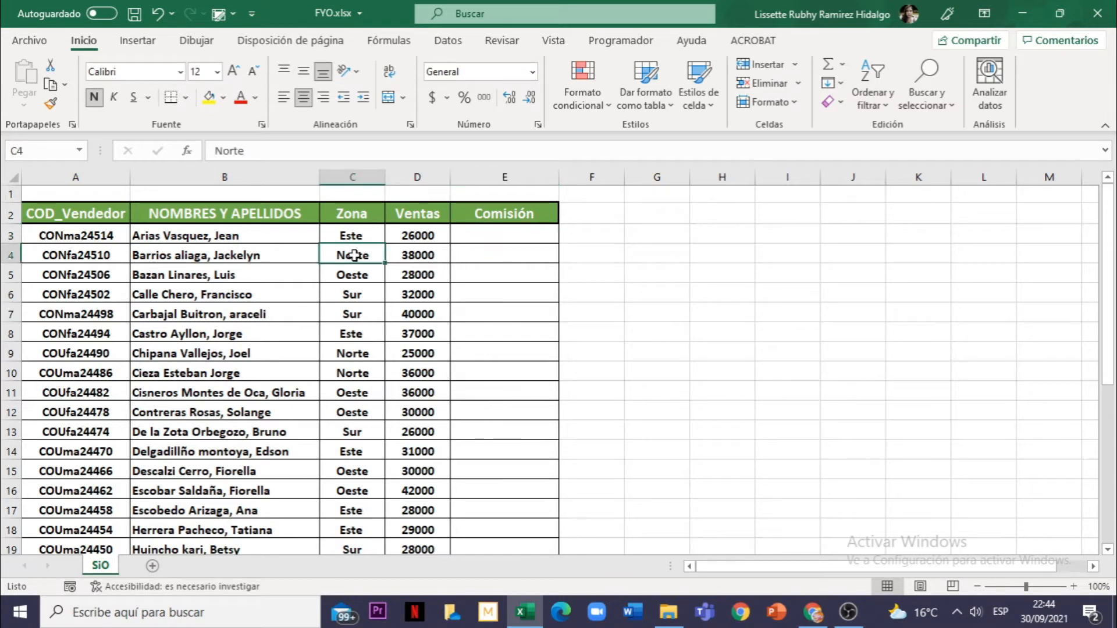
click(429, 256)
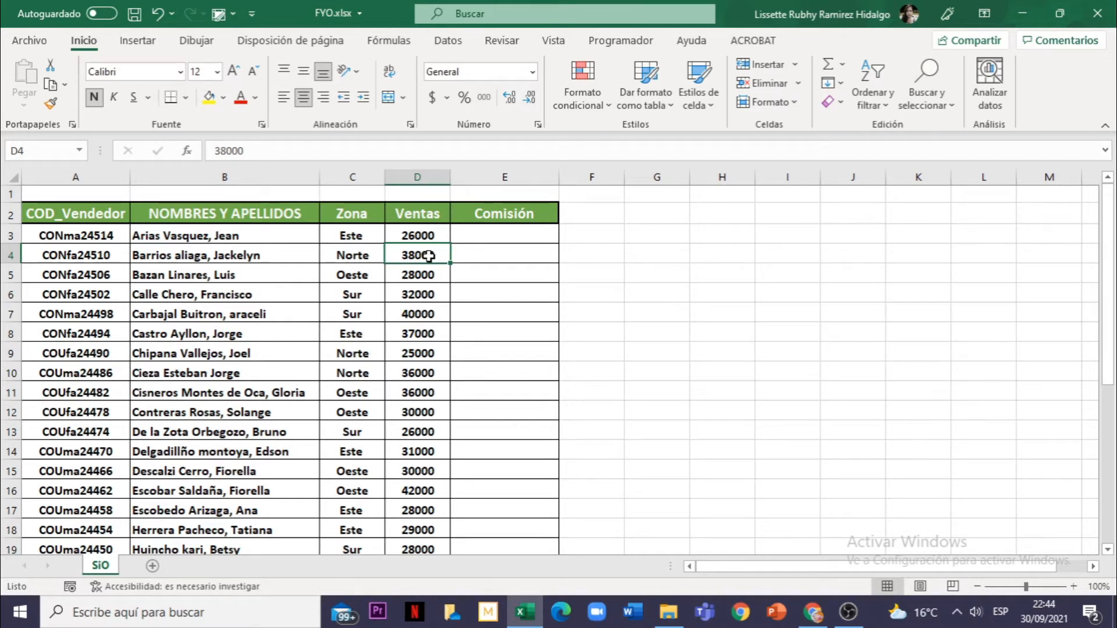
- Insert the SI function from the Lógica category into the first Comisión cell, E3
click(507, 237)
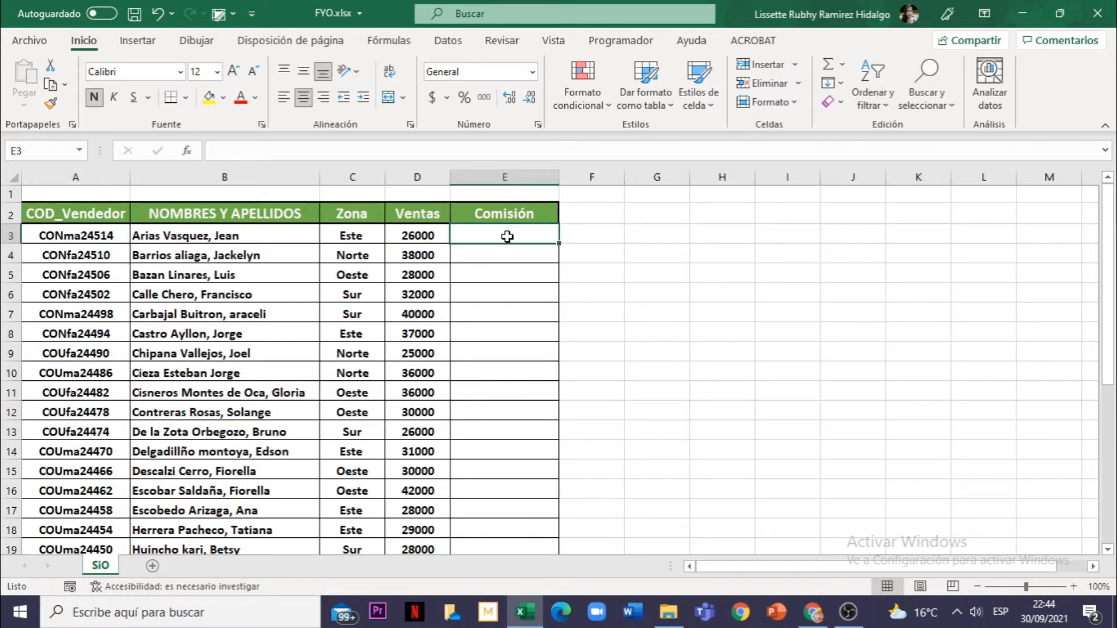
click(187, 151)
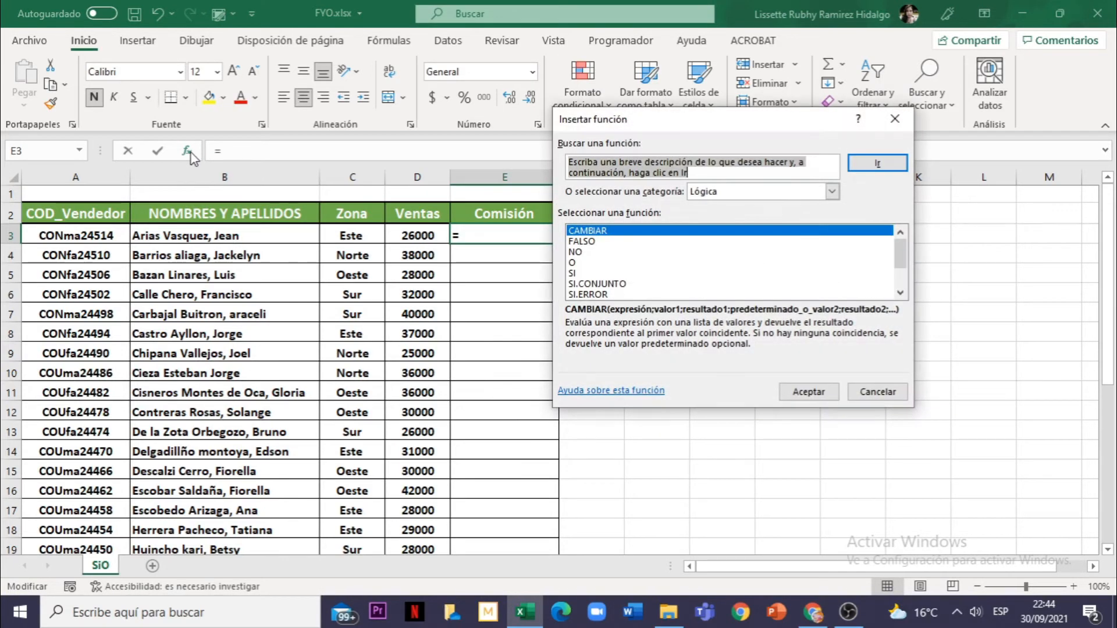
drag(789, 128, 753, 201)
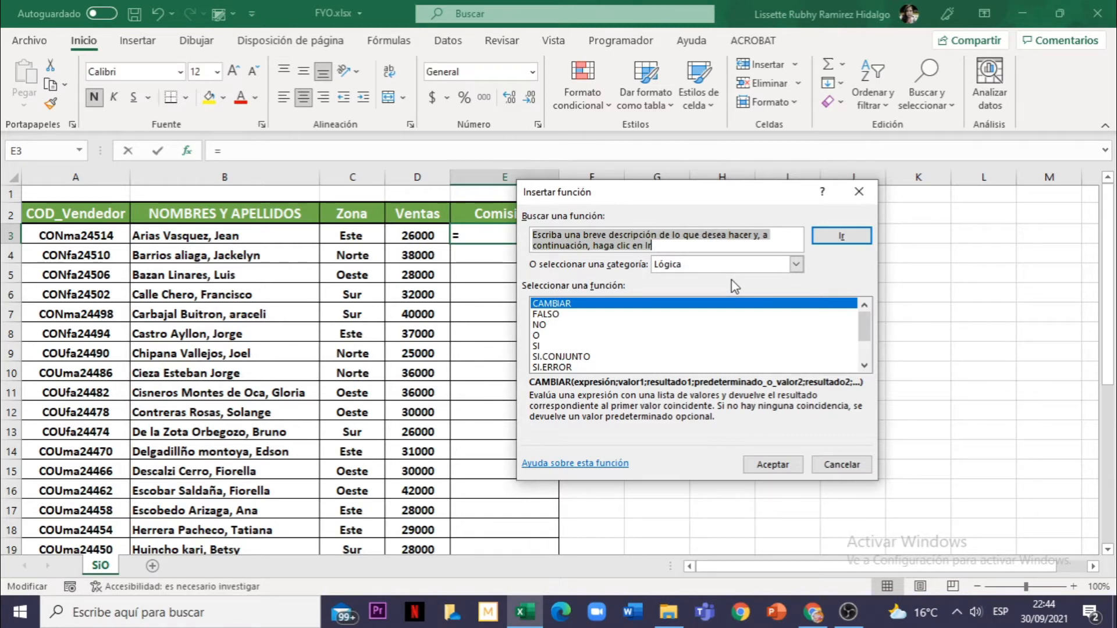
click(797, 266)
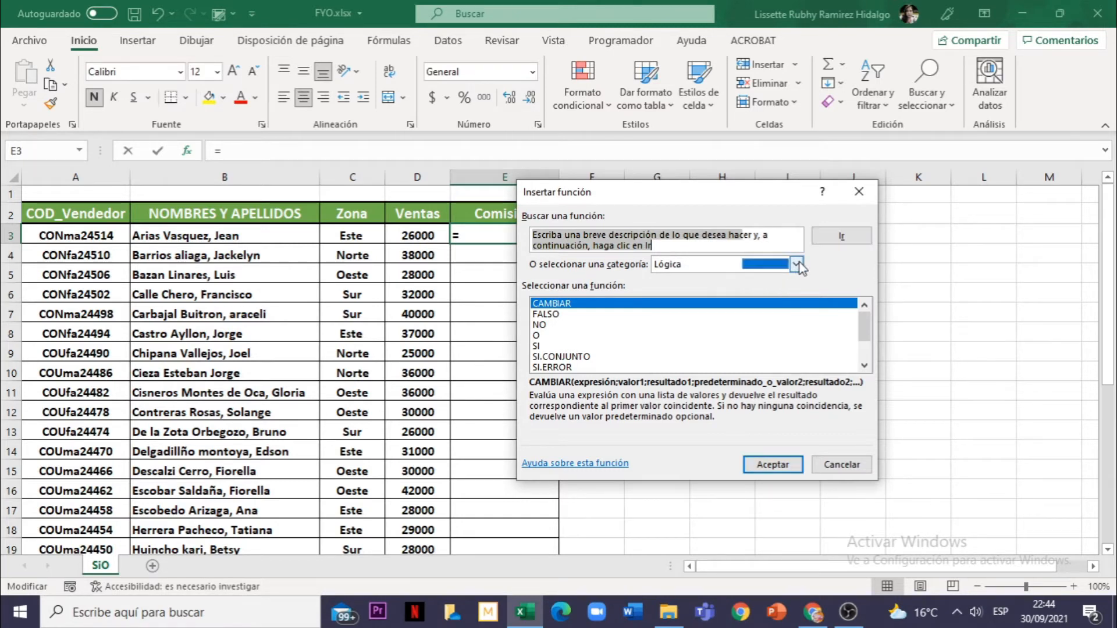
click(799, 264)
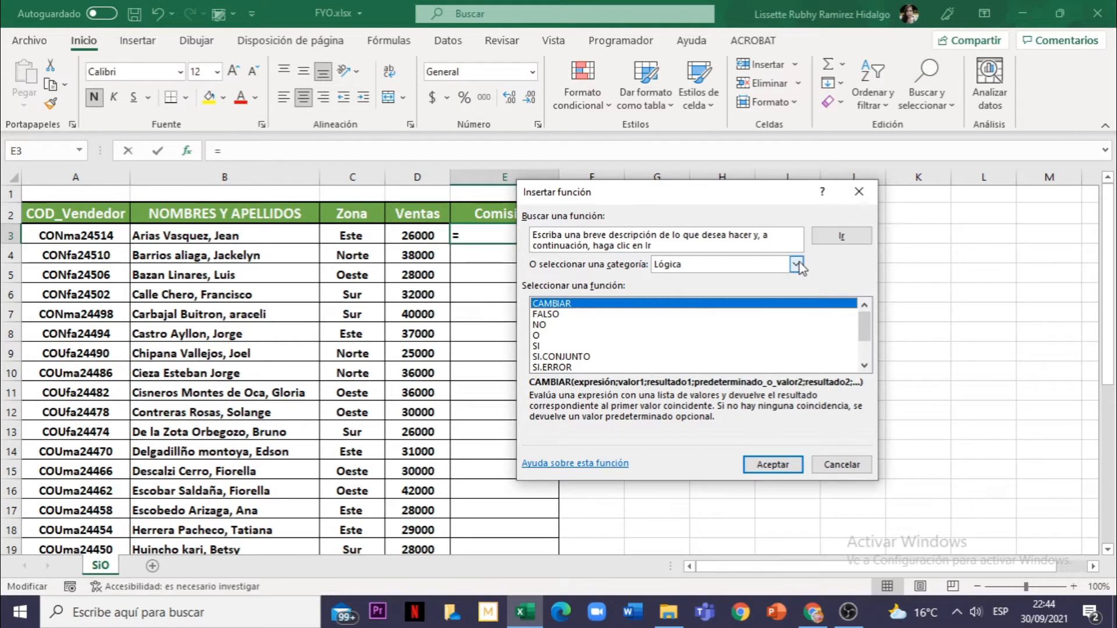
click(797, 265)
click(797, 265)
click(539, 348)
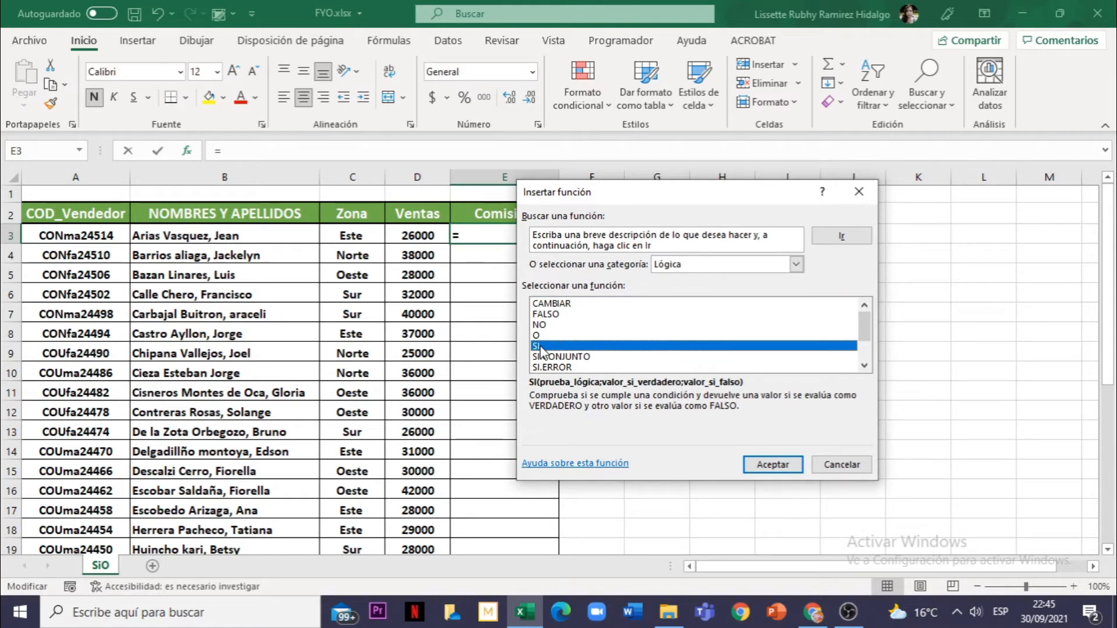
double_click(540, 347)
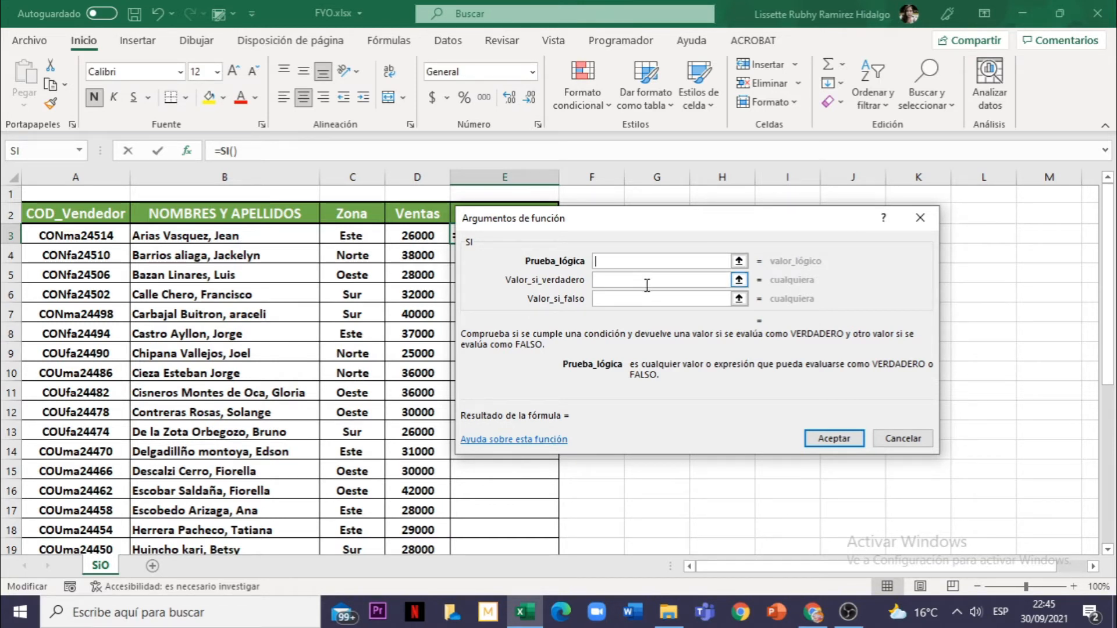
- Set the SI function's logical test to O(C3="Norte";D3>37000)
text(O()
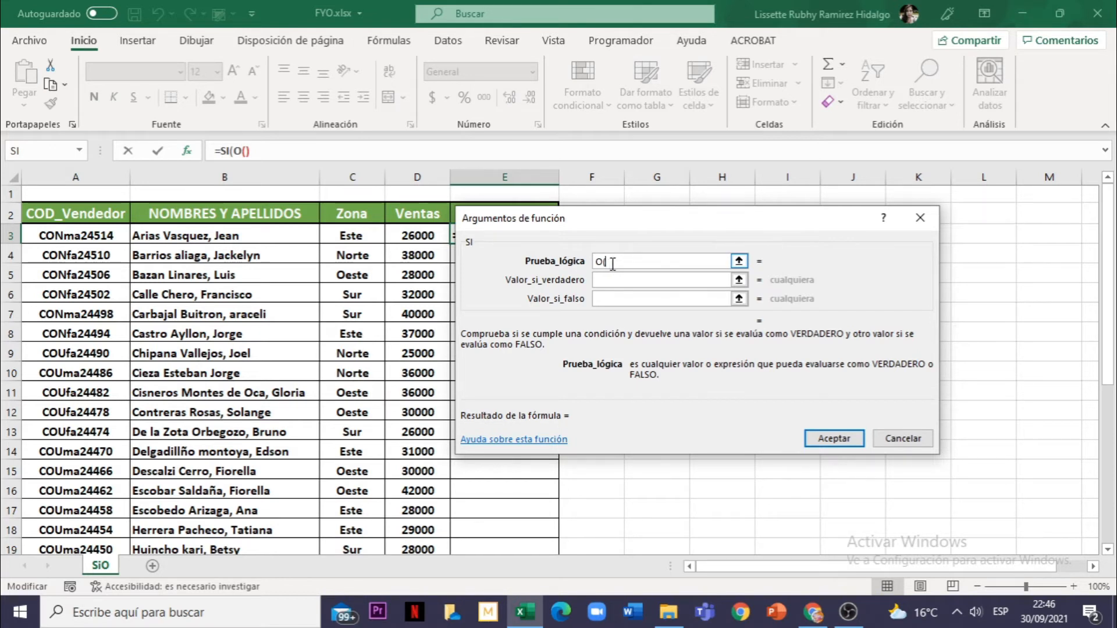
click(356, 236)
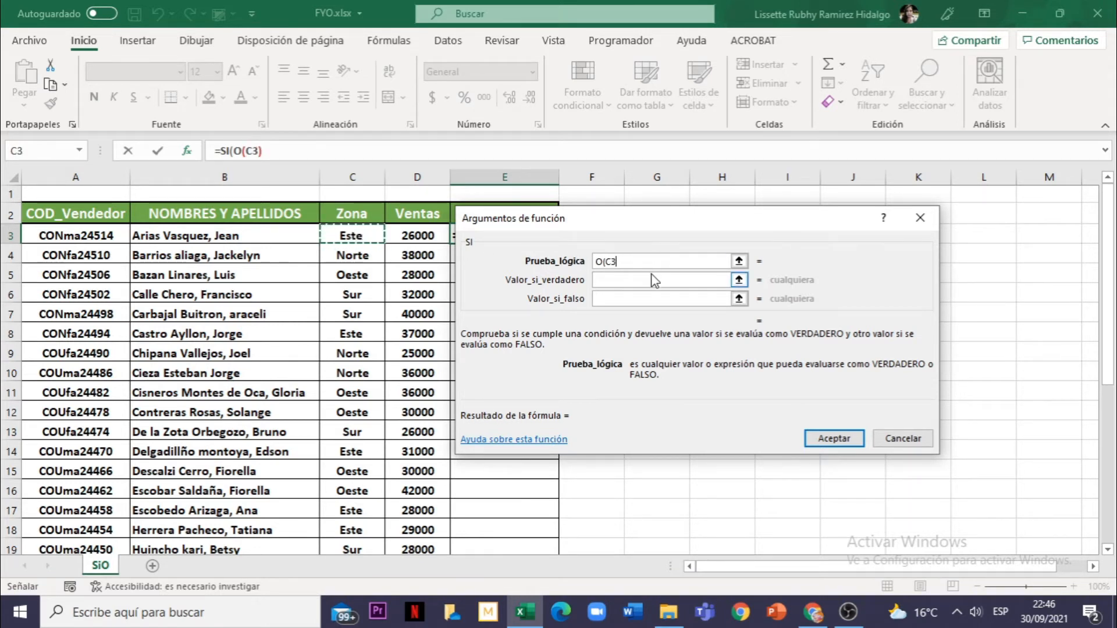
text(=)
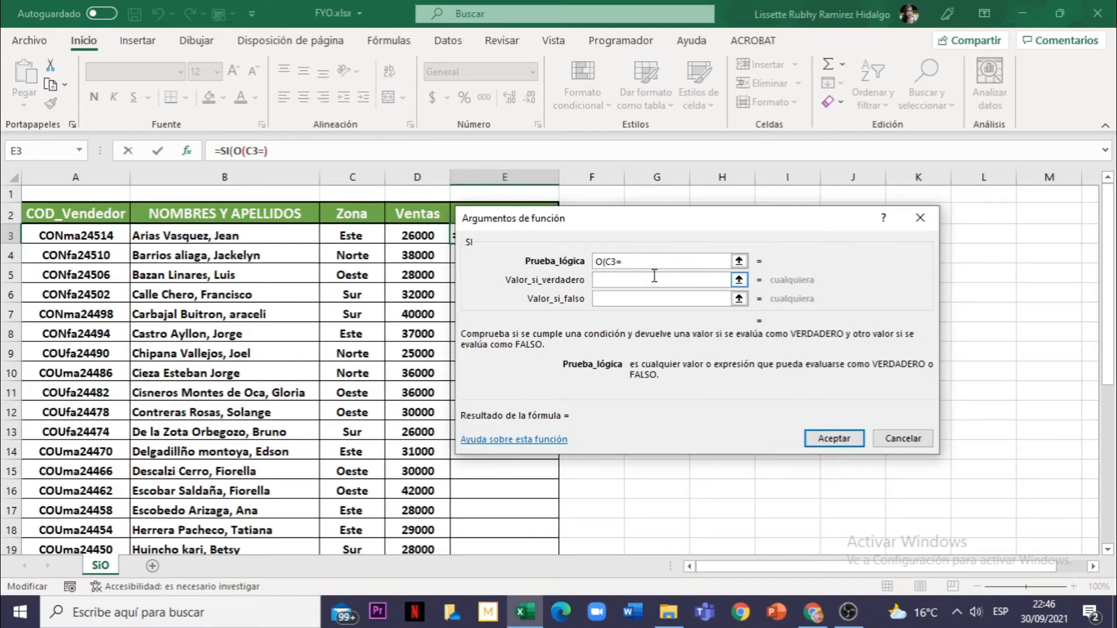
text("Norte";)
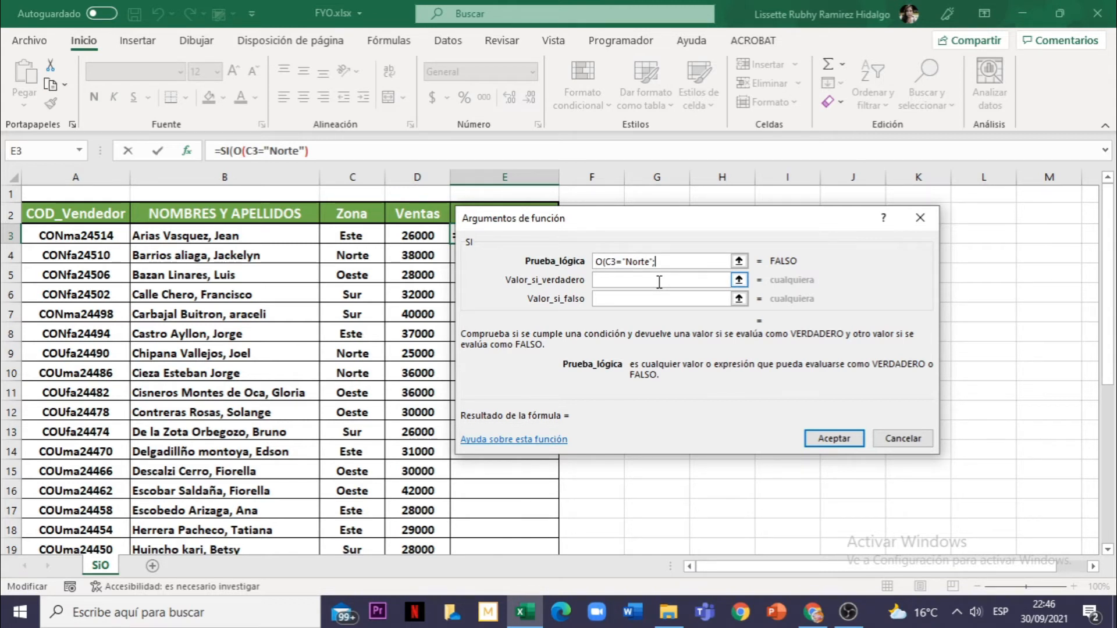
click(416, 236)
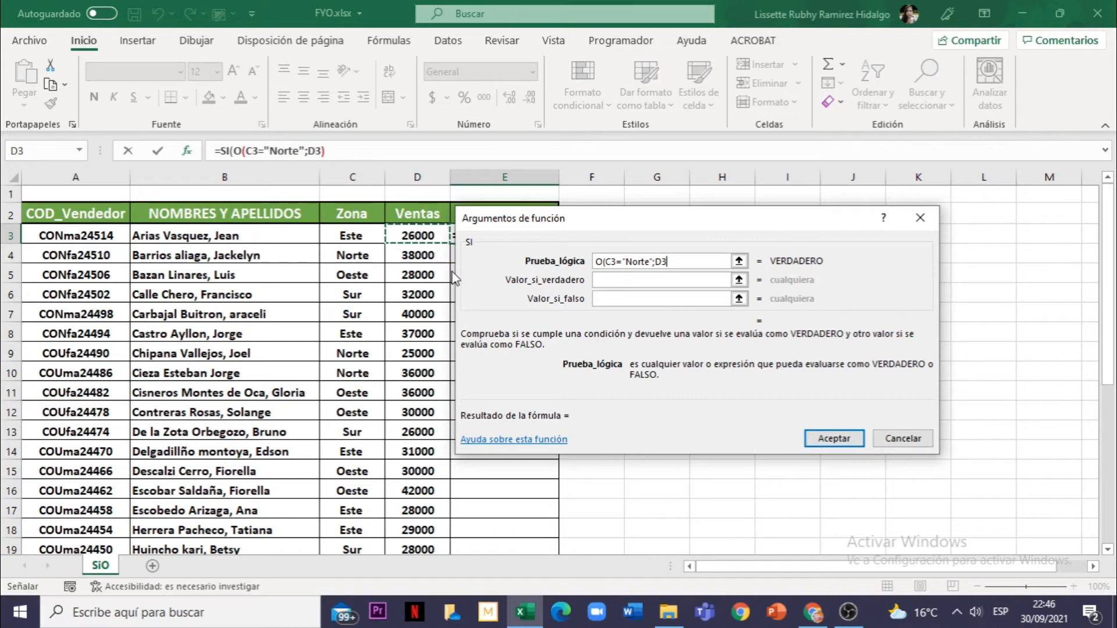
text(>)
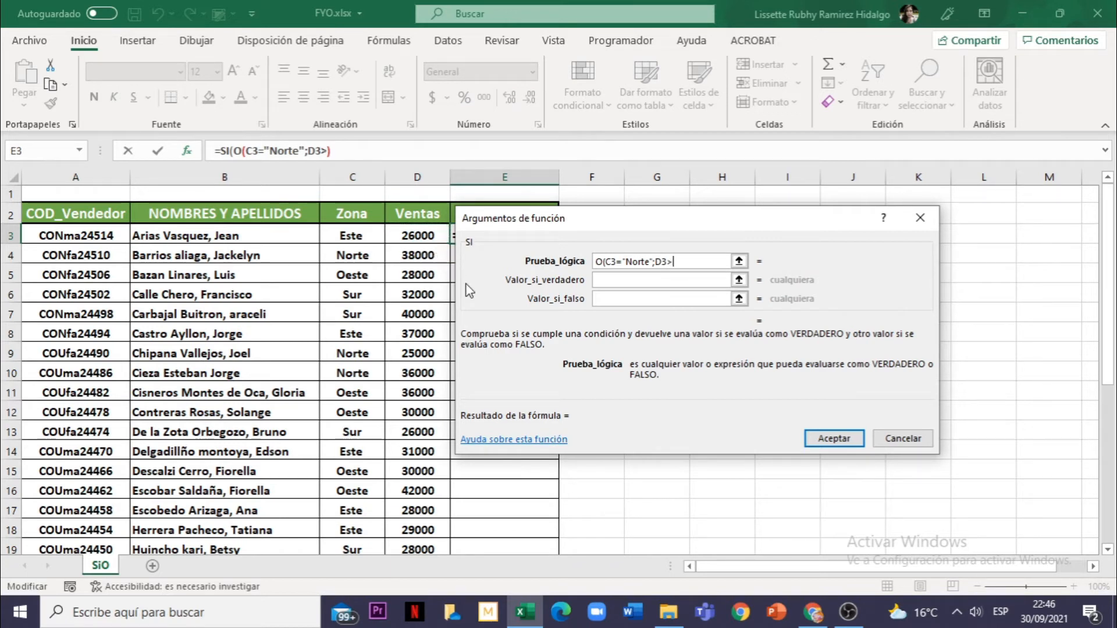
text(37000)
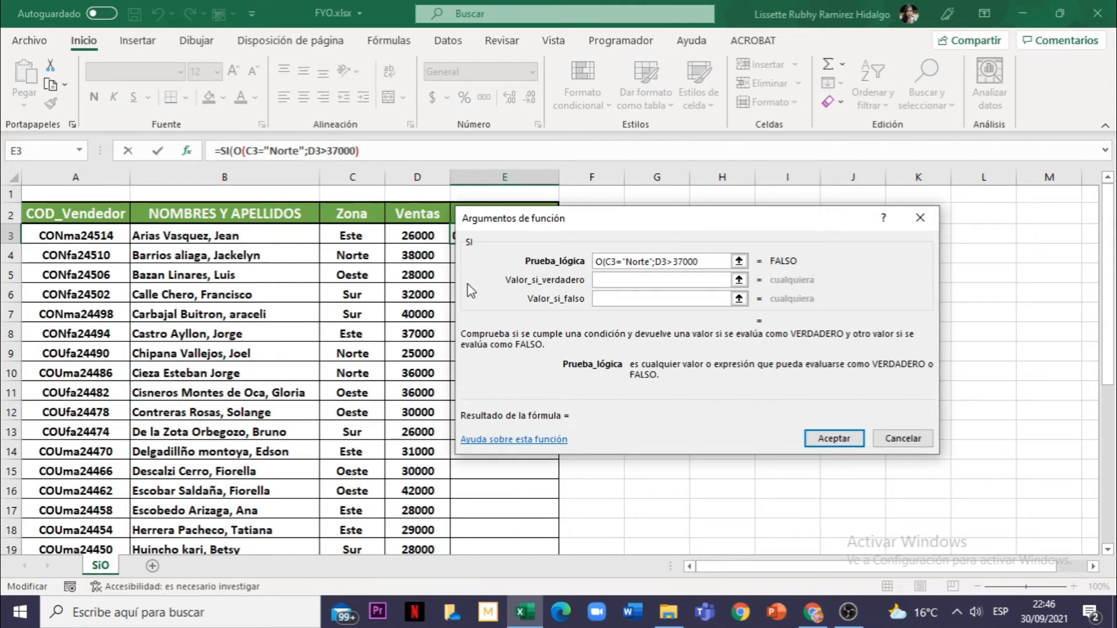
text())
- Set the SI function's value if true to 10%*D3
click(625, 279)
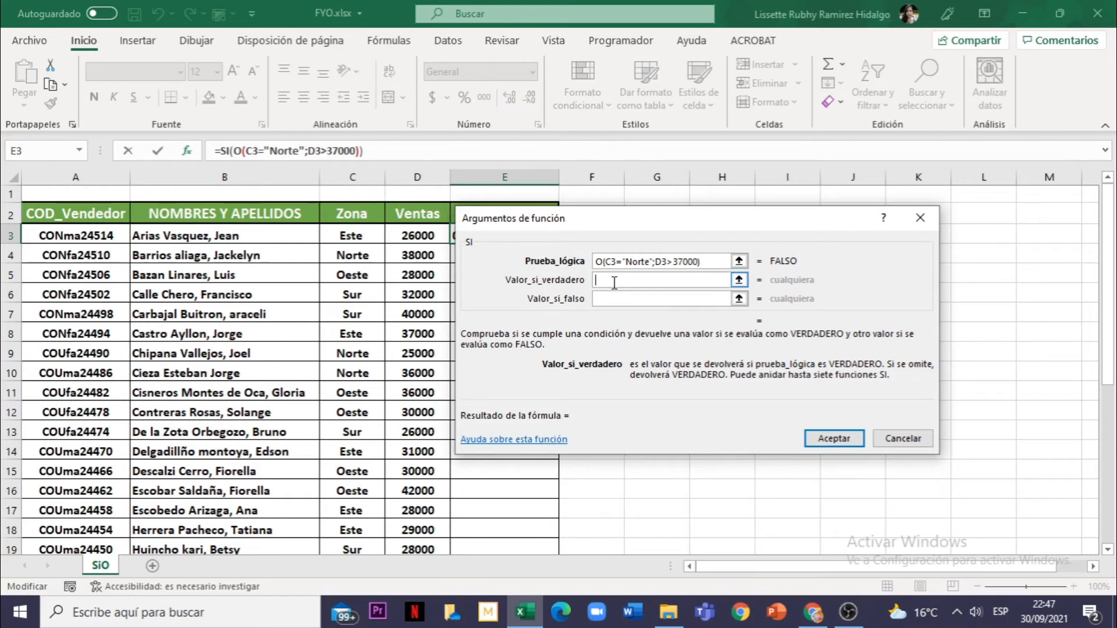
text(10)
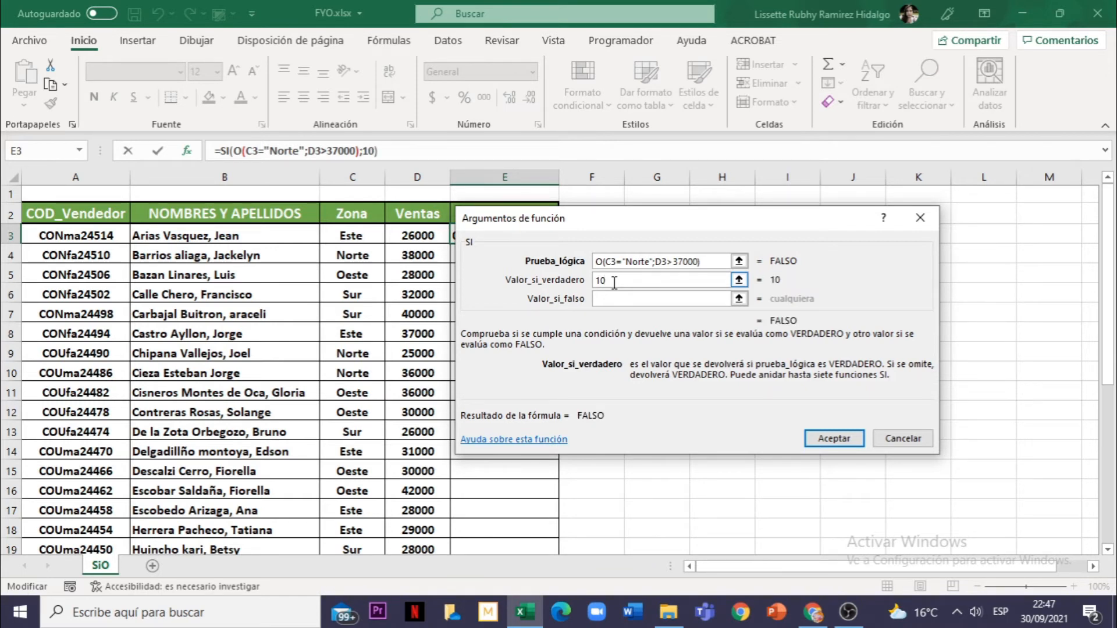
text(%*)
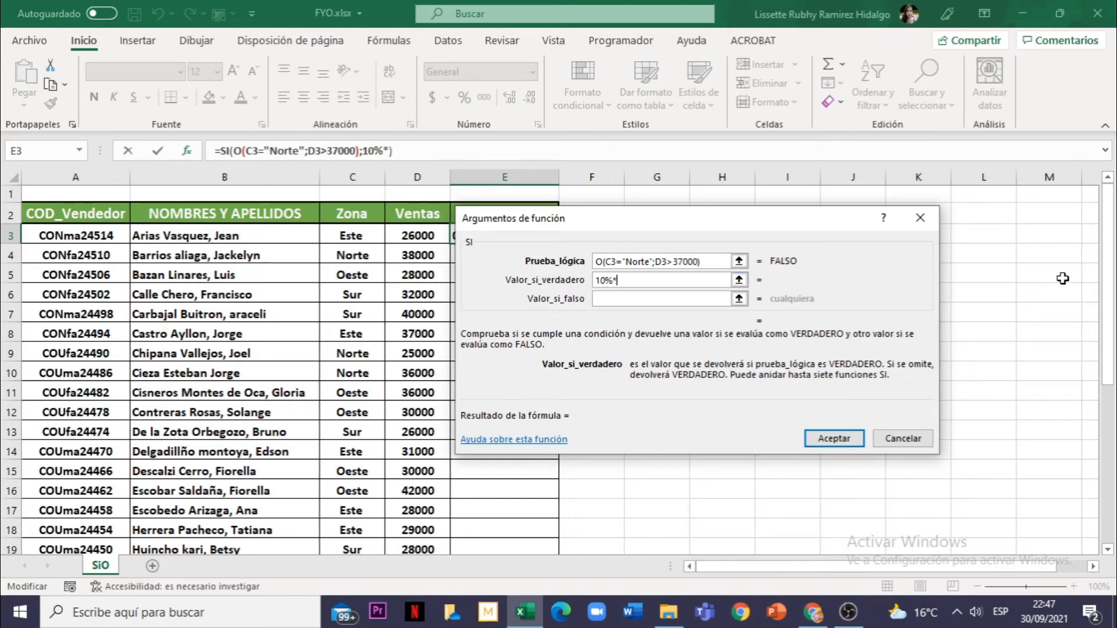
click(425, 235)
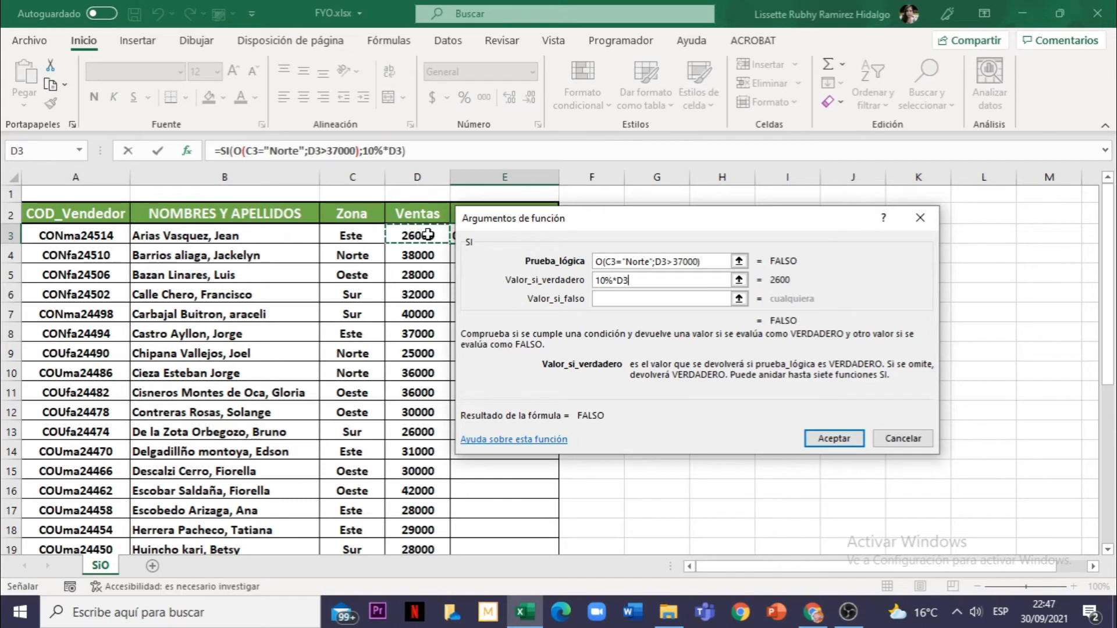
- Set the SI function's value if false to 5%*D3 and accept the formula in E3
click(638, 300)
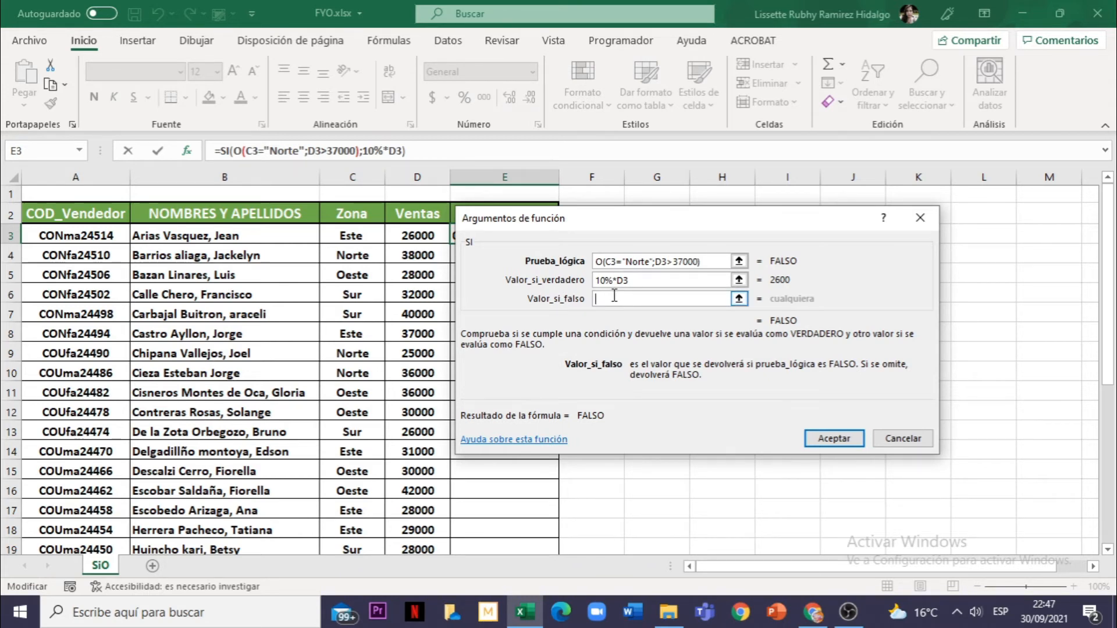
click(608, 261)
drag(639, 282, 594, 282)
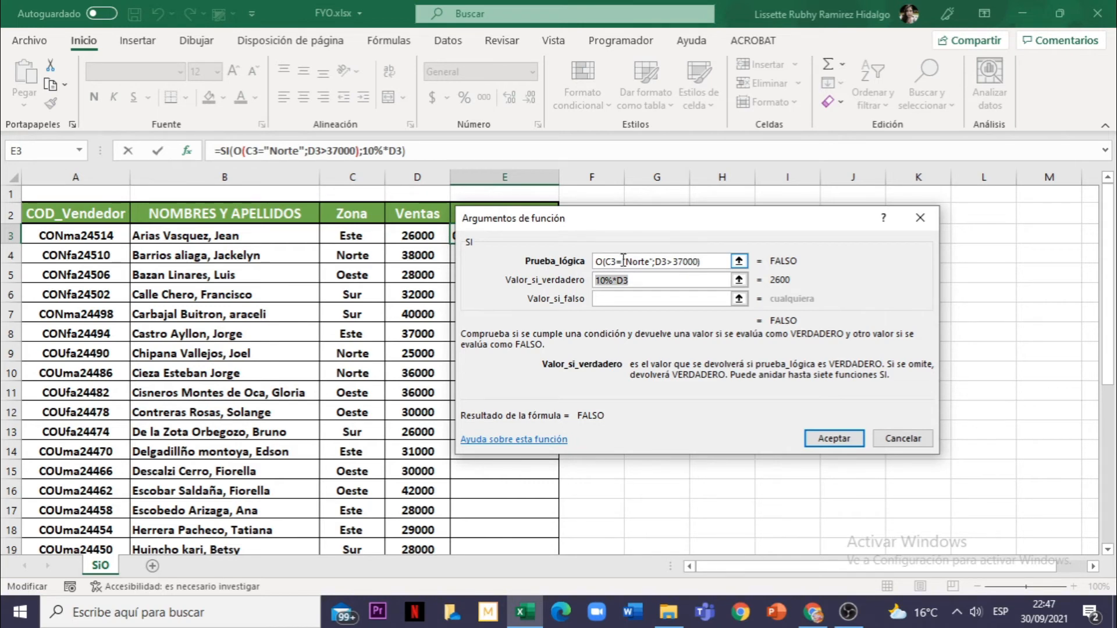
click(637, 280)
click(616, 295)
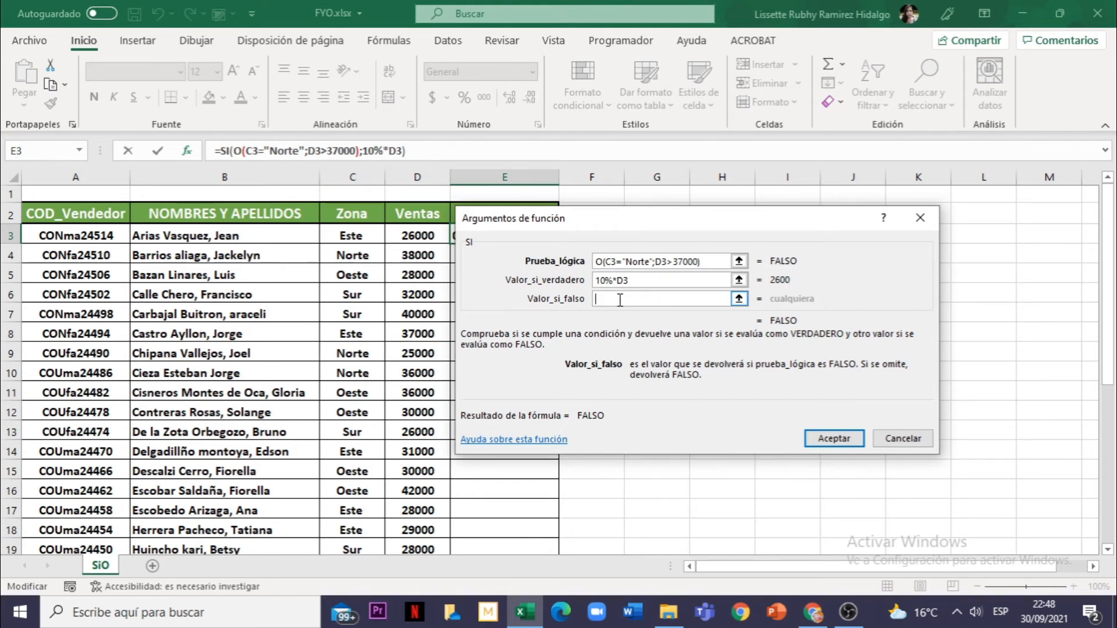
text(5)
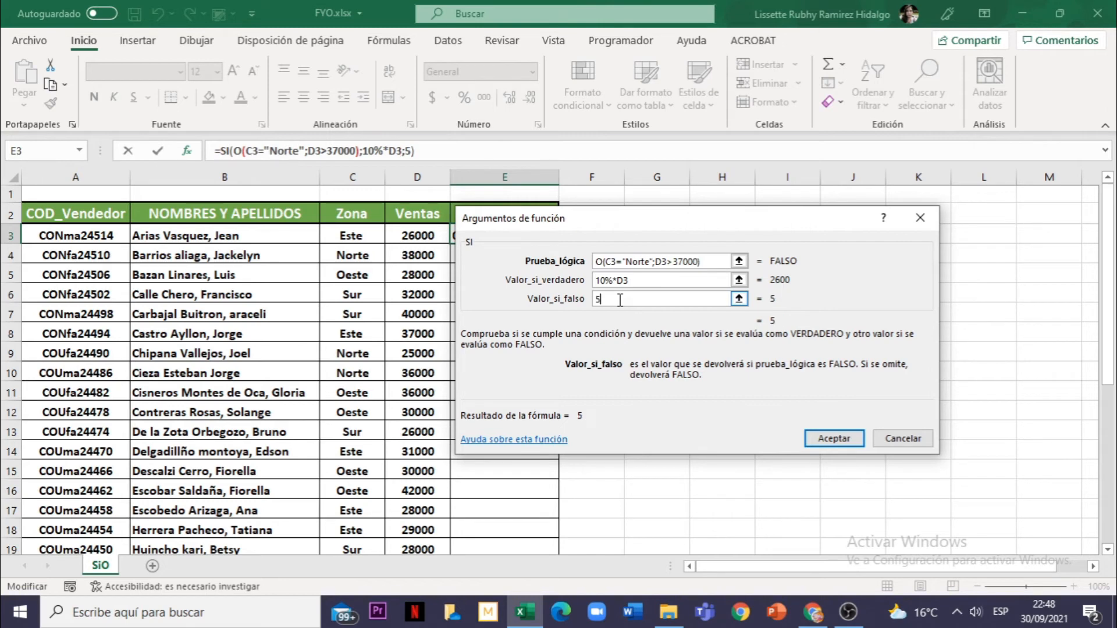
text(%*)
click(420, 233)
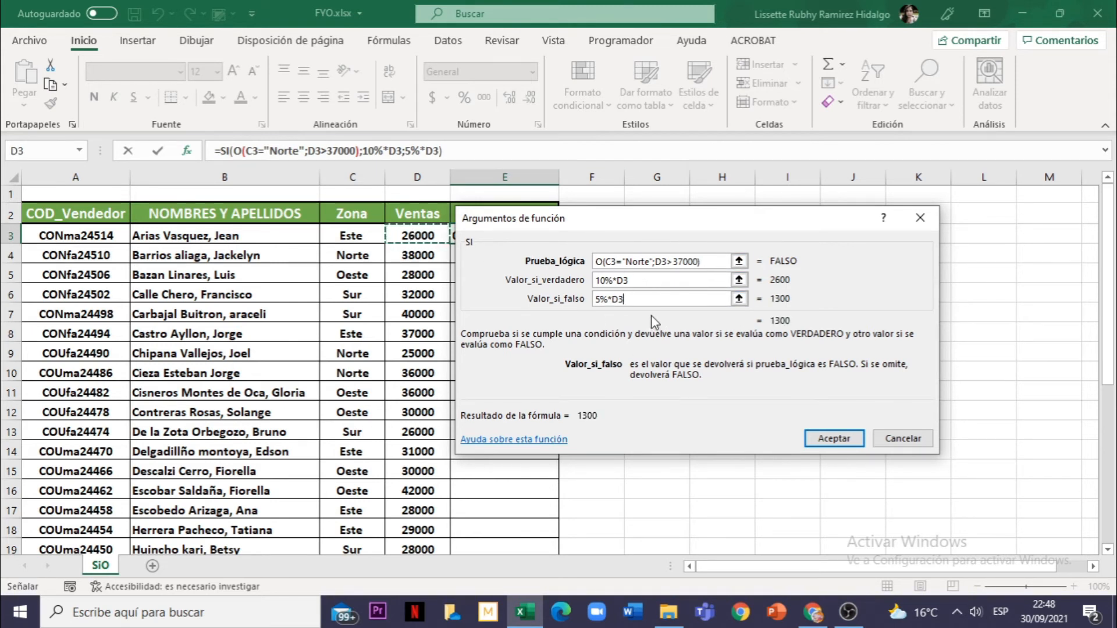
click(844, 444)
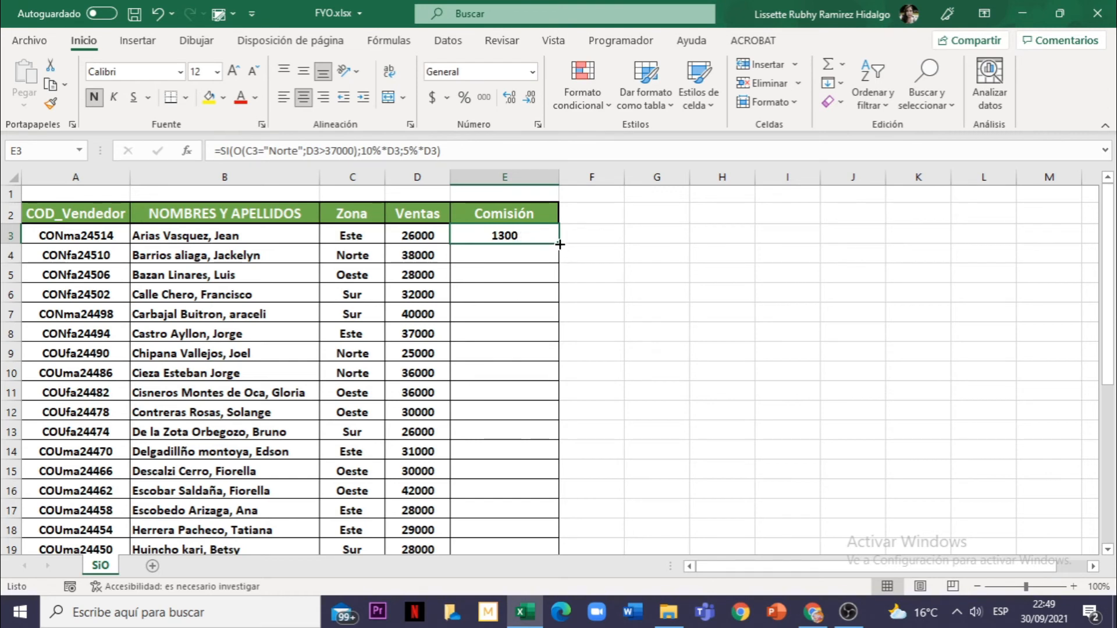
- Fill the commission formula from E3 down to E31 and review the results in the Comisión column
drag(560, 244, 562, 516)
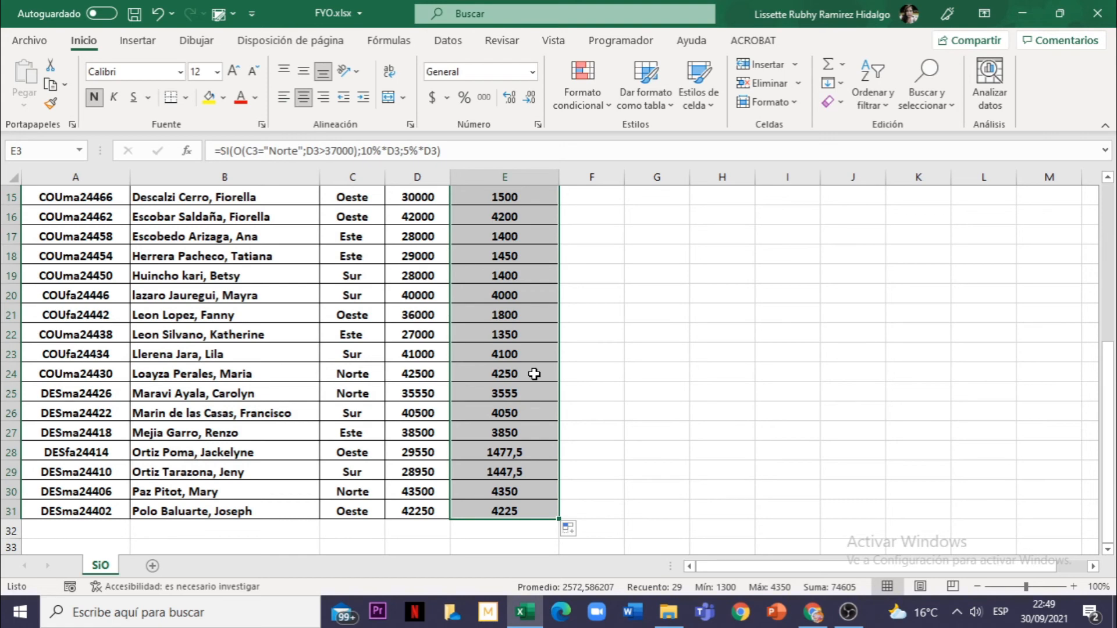
click(534, 374)
scroll(529, 374, up, 4)
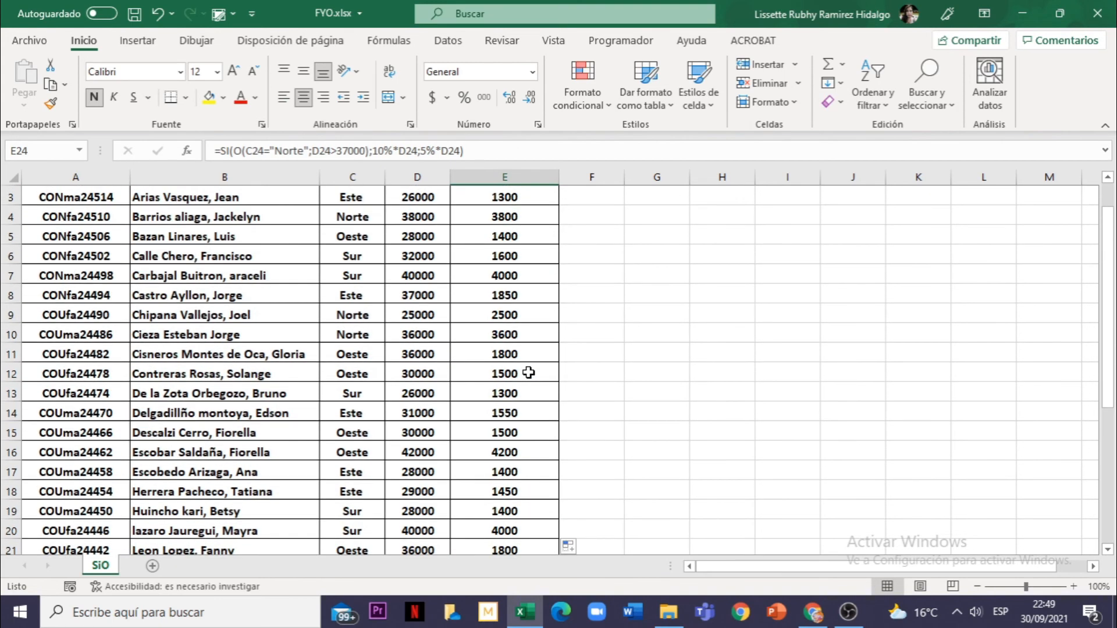
scroll(528, 372, up, 1)
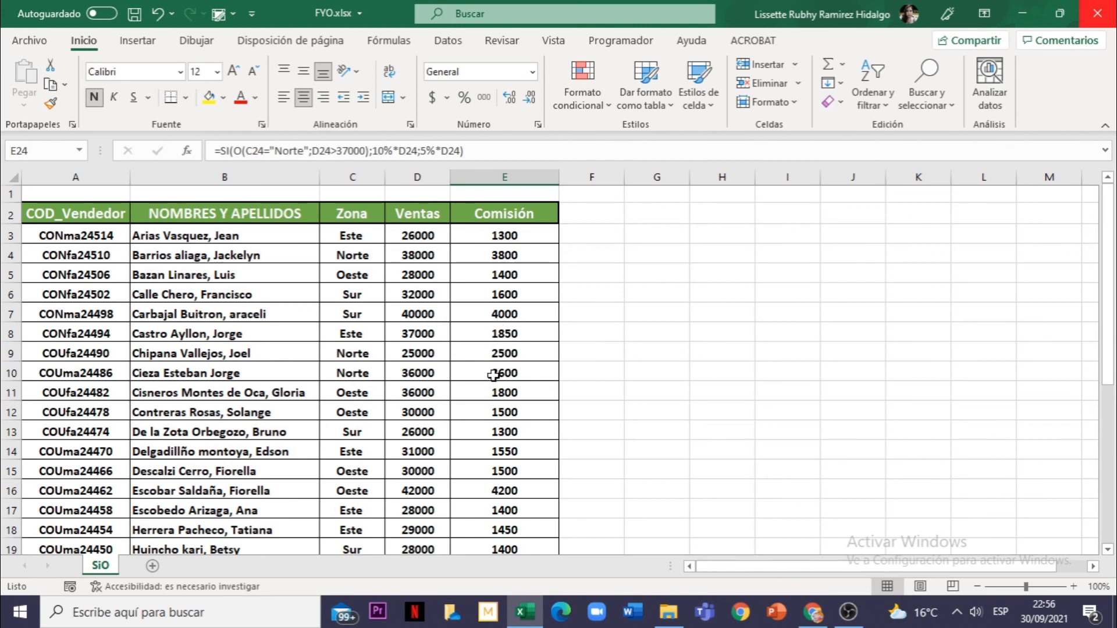
click(620, 385)
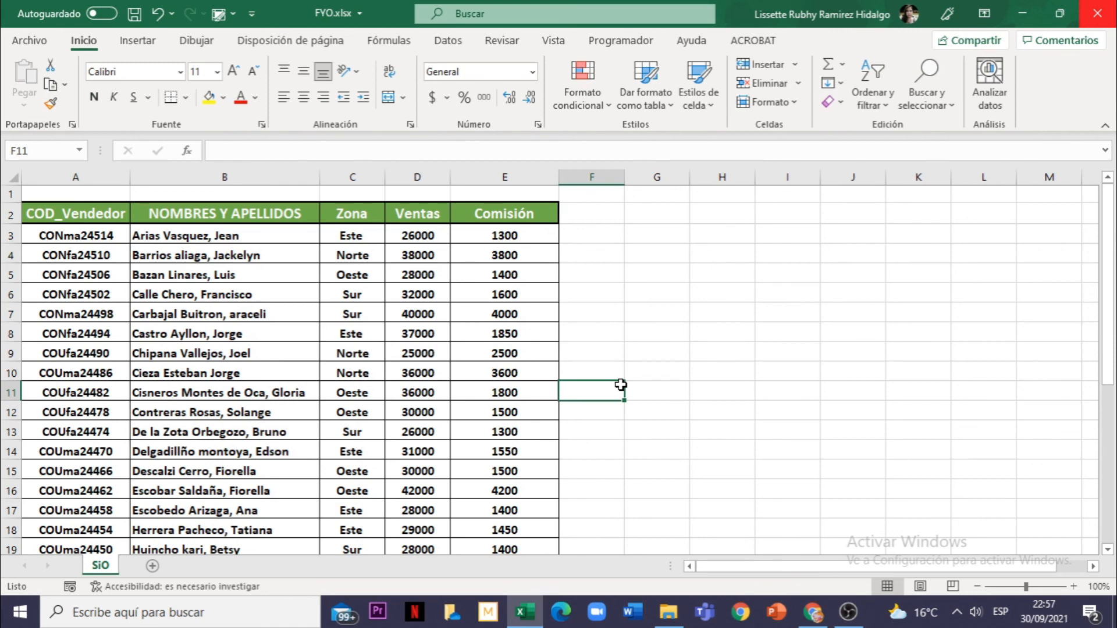